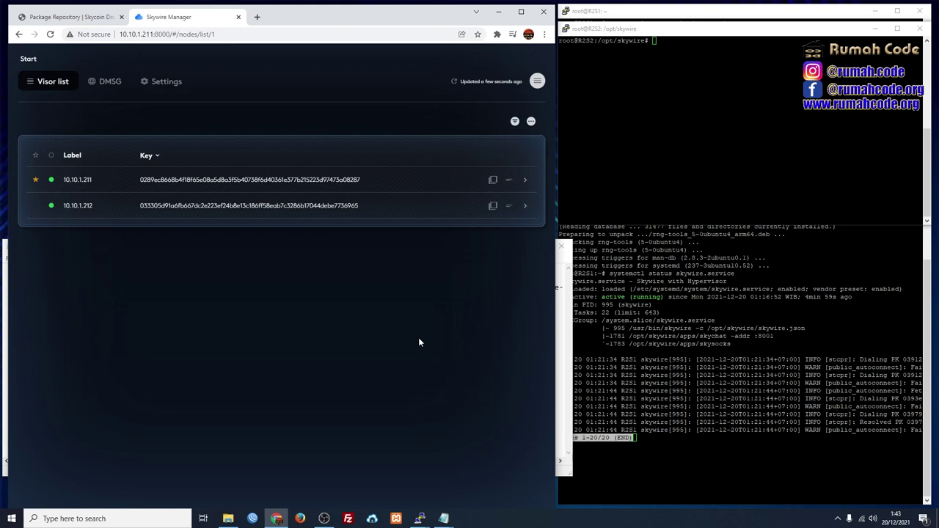
# Open the Skywire Visor Status site at skywire-visor.bchain.ovh in a new browser tab.
pyautogui.click(62, 17)
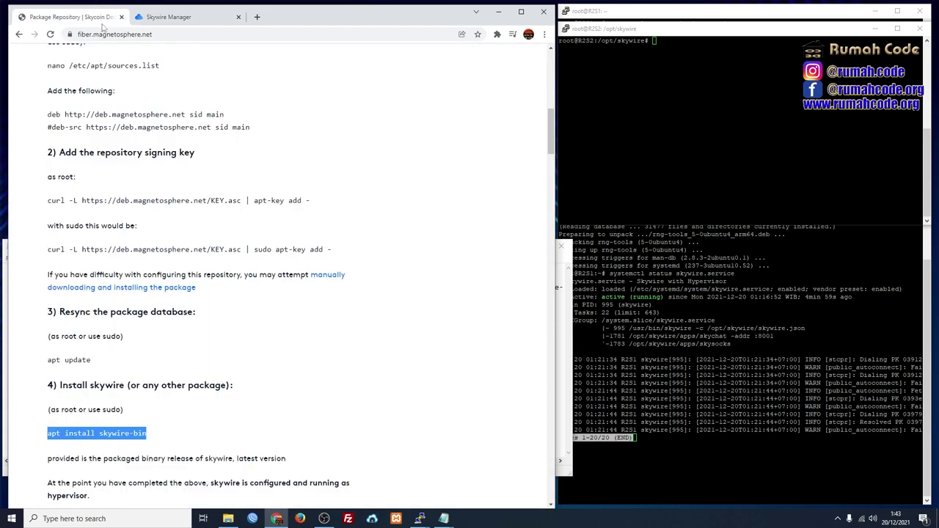
pyautogui.click(195, 18)
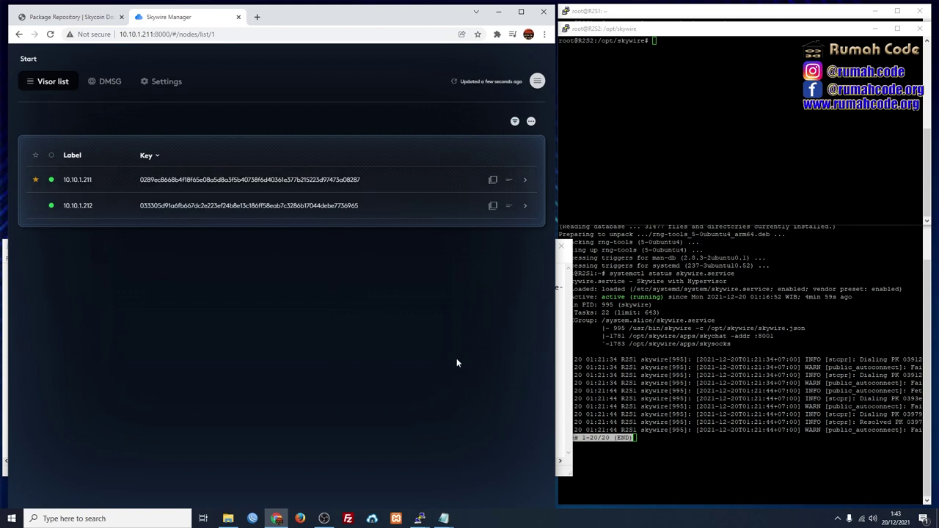
pyautogui.click(257, 16)
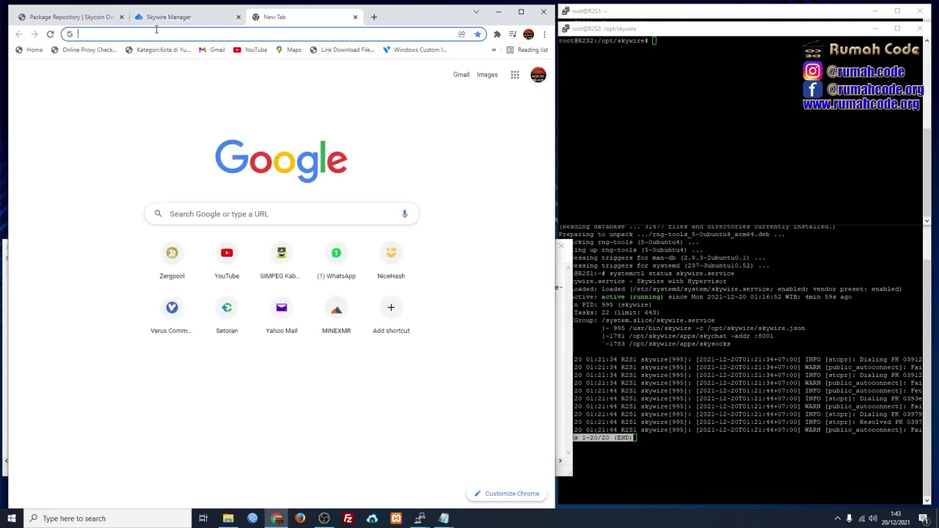
pyautogui.hotkey('ctrl', 'v')
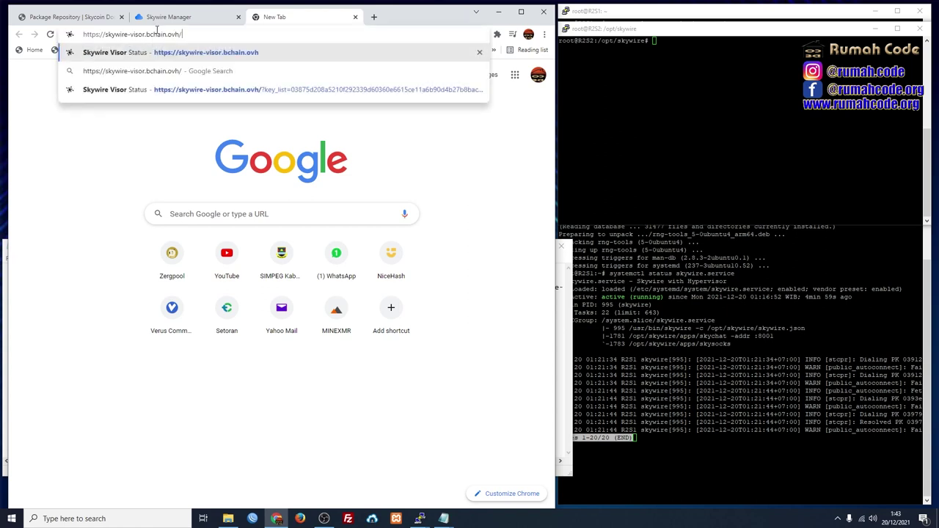
pyautogui.click(213, 53)
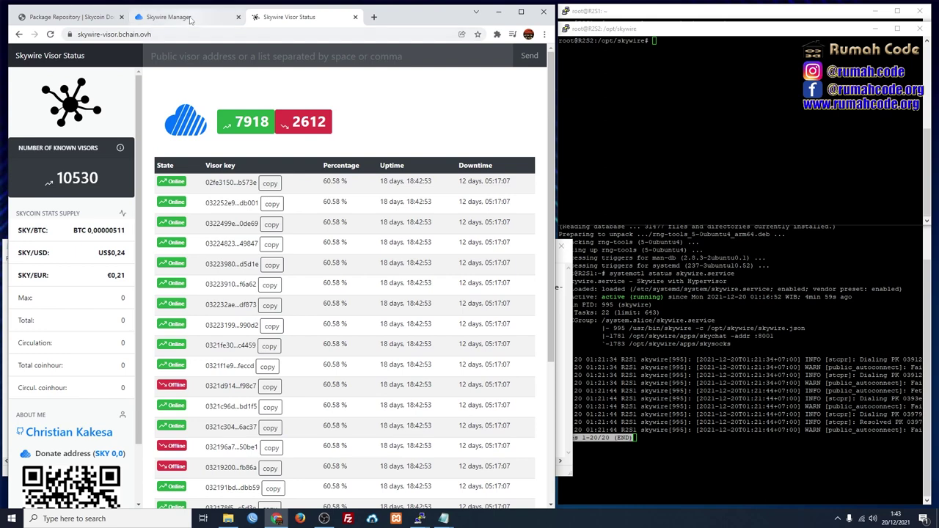
# Copy the public key of visor 10.10.1.211 from Skywire Manager and look up its uptime on Skywire Visor Status in a maximized window.
pyautogui.click(191, 18)
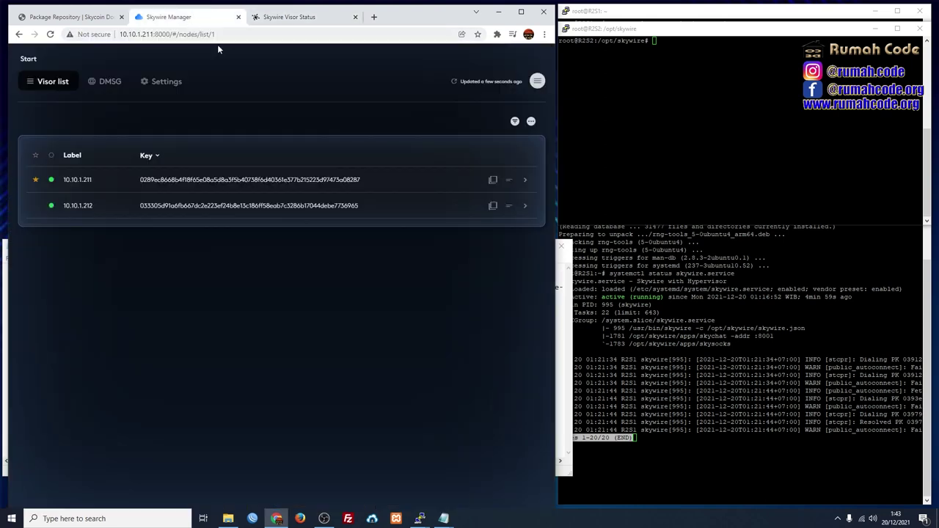
pyautogui.click(492, 181)
pyautogui.click(289, 17)
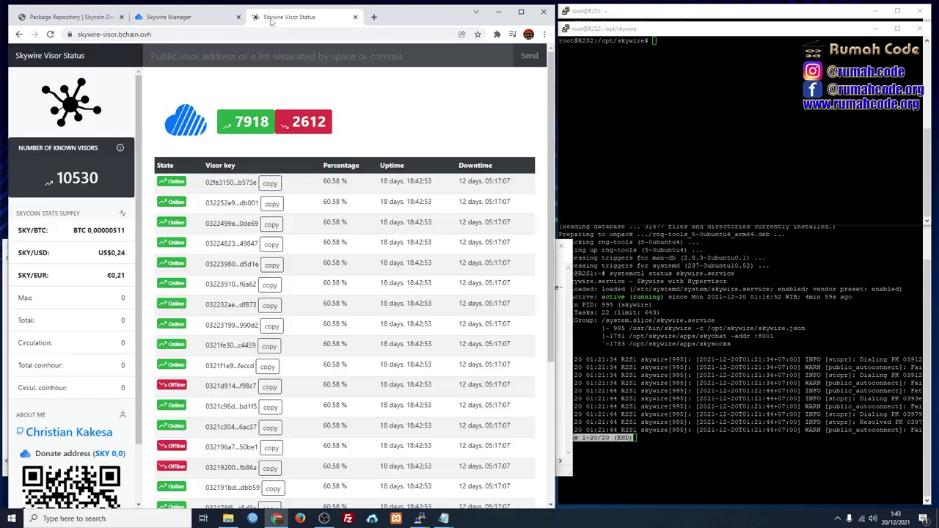
pyautogui.click(277, 62)
pyautogui.rightClick(277, 59)
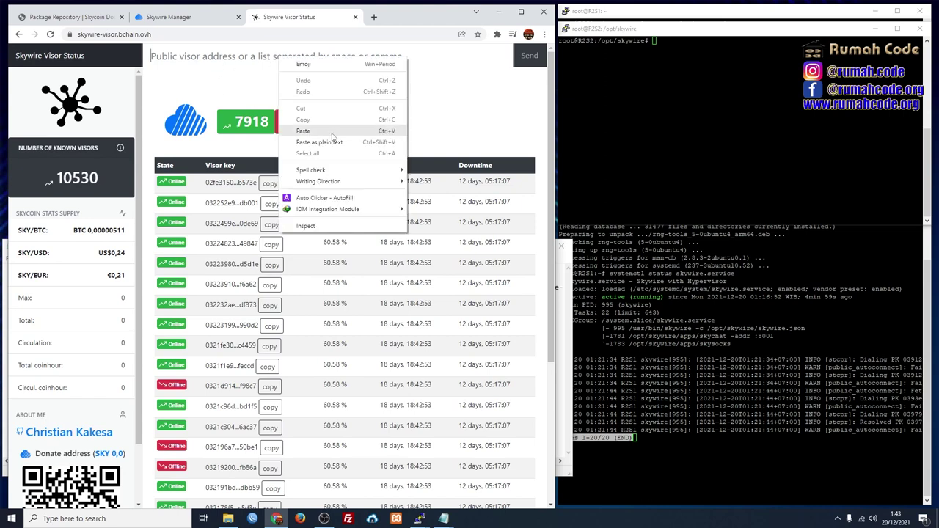
pyautogui.click(336, 144)
pyautogui.click(529, 56)
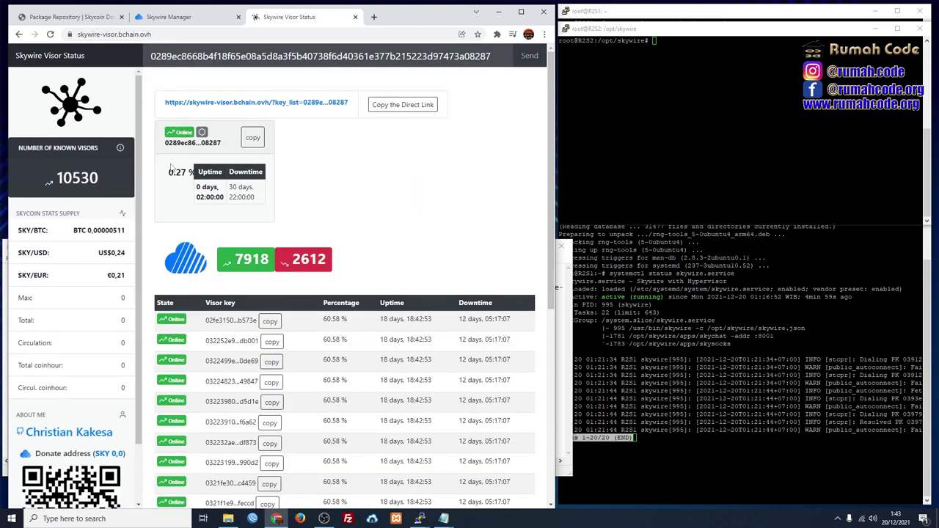
pyautogui.click(521, 12)
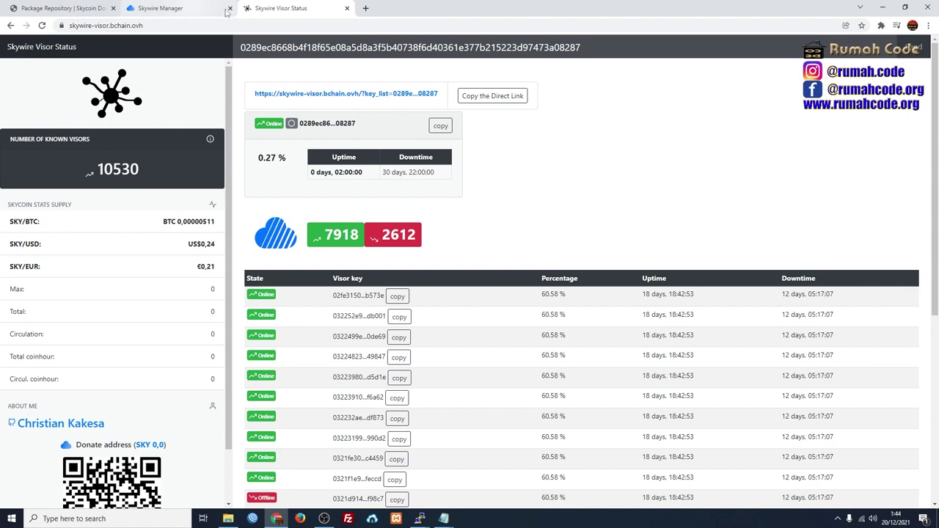
# Copy the public key of visor 10.10.1.212 and look up its uptime on Skywire Visor Status, replacing the previous key.
pyautogui.click(199, 8)
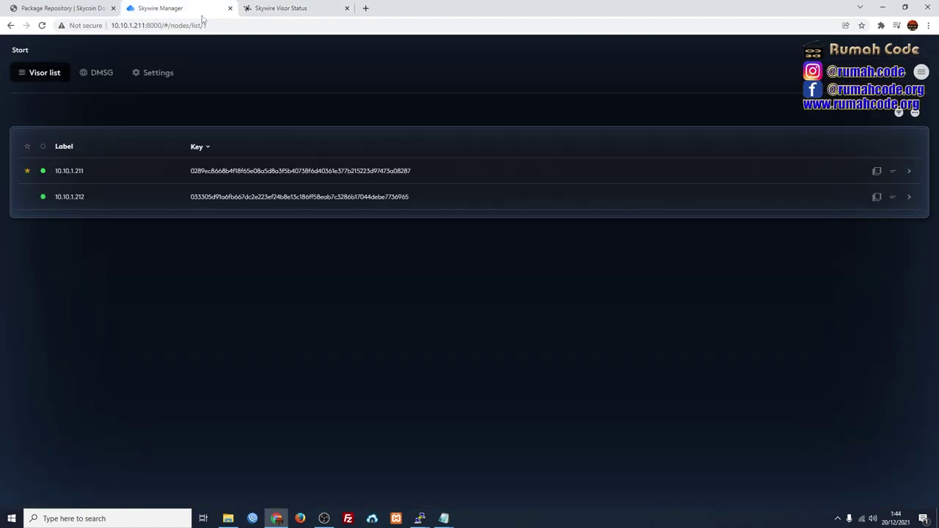
pyautogui.click(877, 198)
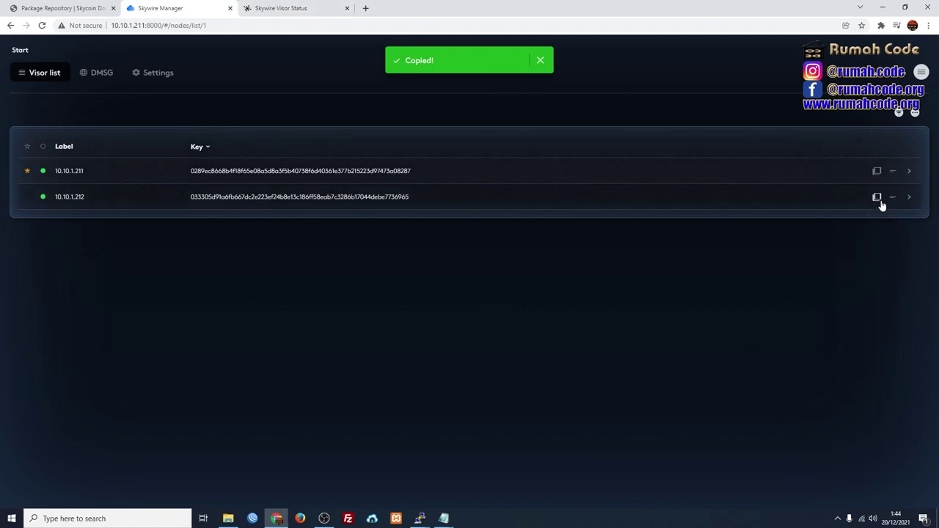
pyautogui.click(287, 8)
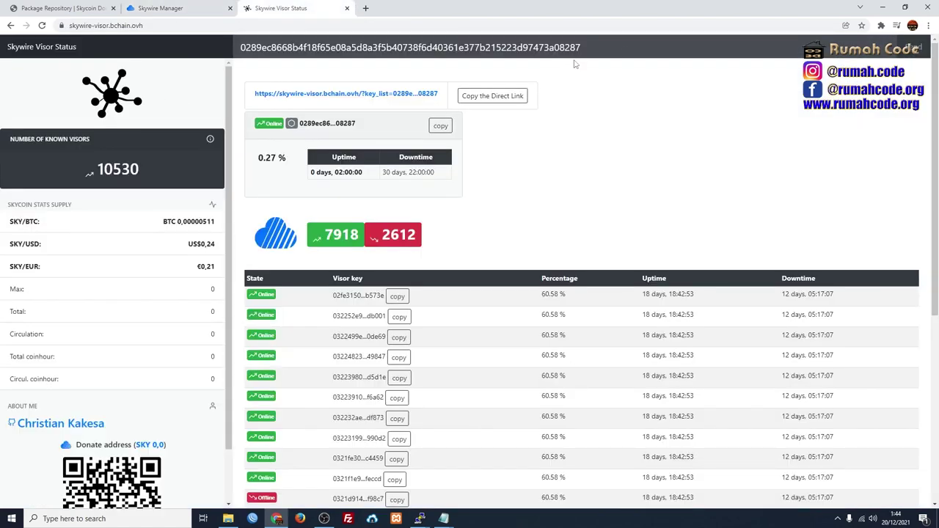
pyautogui.doubleClick(297, 49)
pyautogui.rightClick(298, 50)
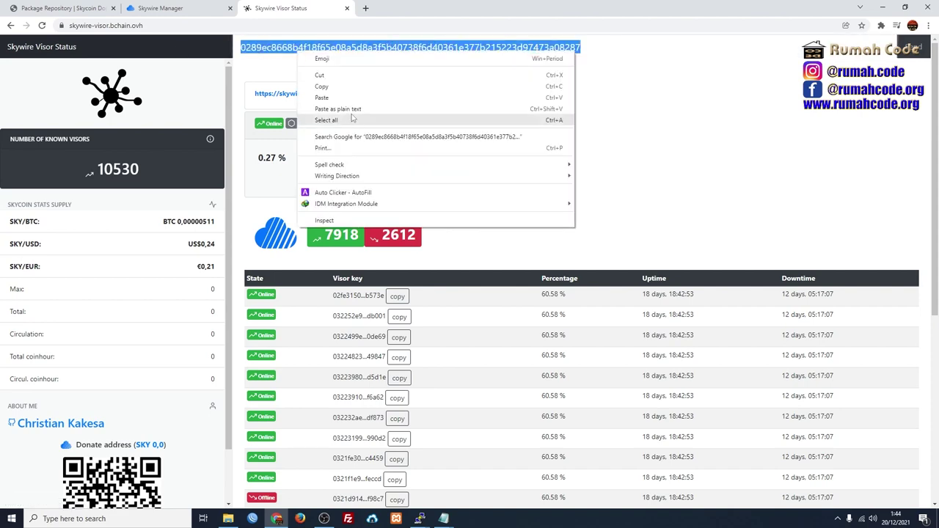
pyautogui.click(323, 119)
pyautogui.click(501, 132)
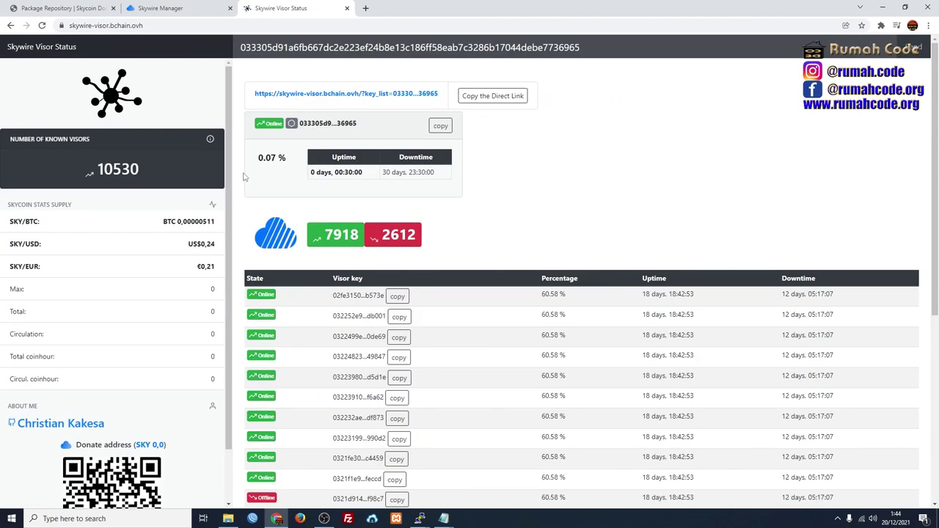
pyautogui.scroll(-2, 513, 199)
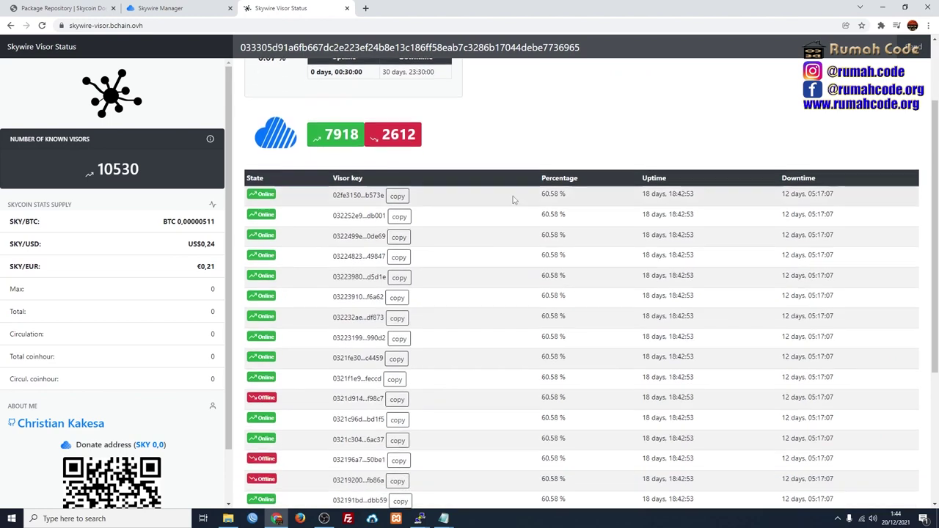
pyautogui.scroll(2, 524, 227)
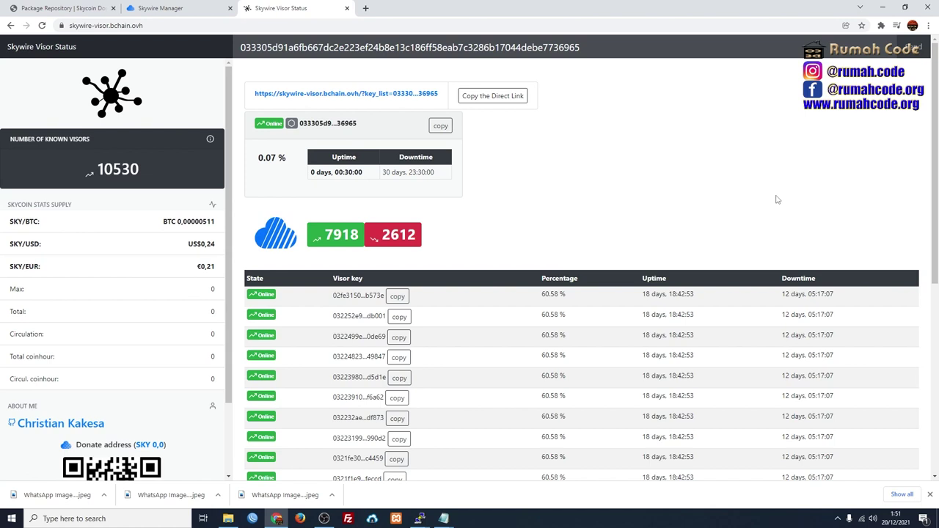
# Open the Skywire Whitelisting site at whitelist.skycoin.com in a new browser tab and sign in to the account.
pyautogui.click(162, 7)
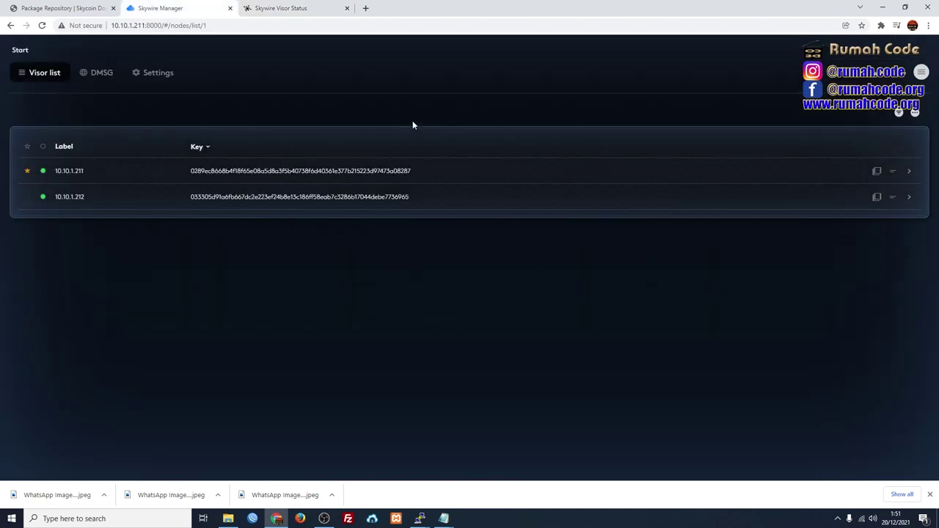
pyautogui.click(364, 8)
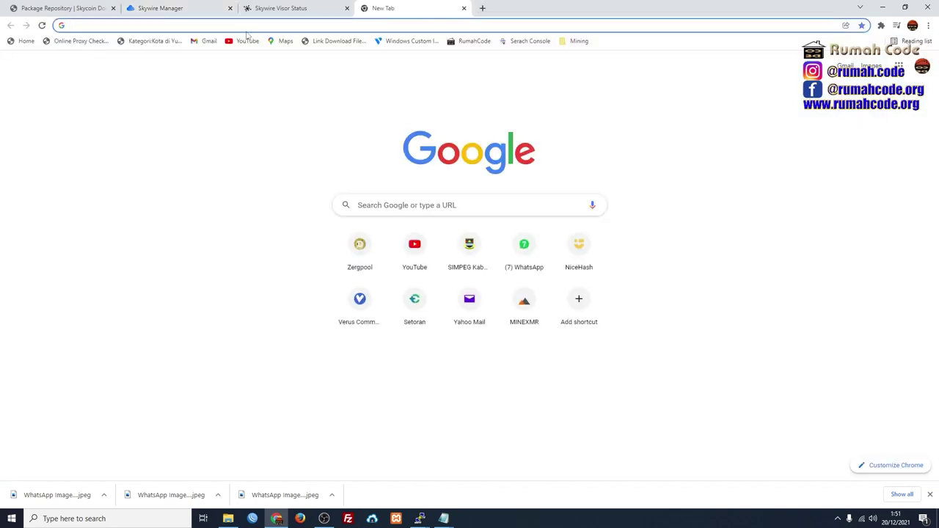
pyautogui.write('wi')
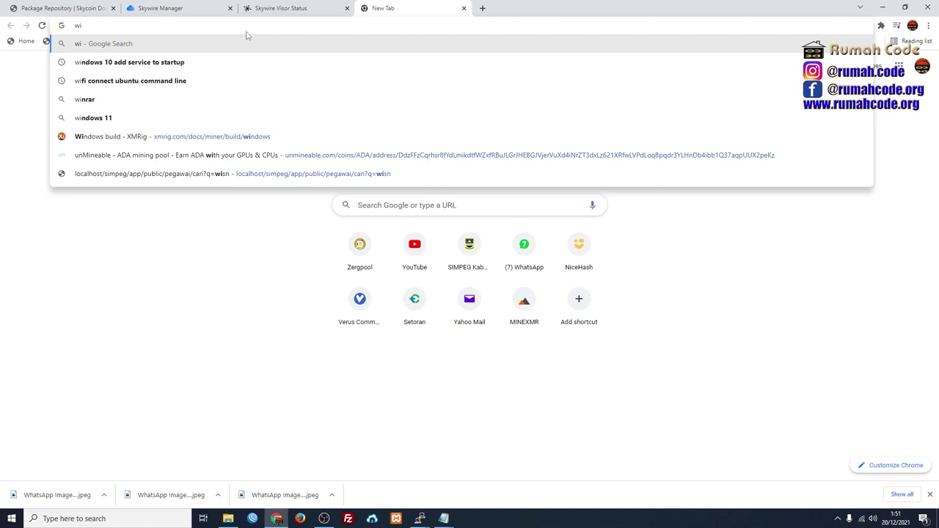
pyautogui.press('BackSpace')
pyautogui.write('h')
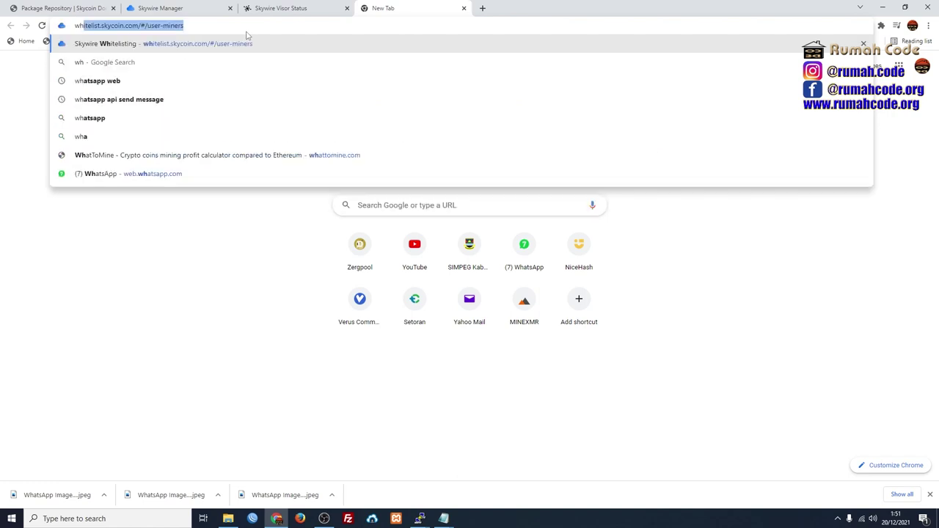
pyautogui.click(189, 46)
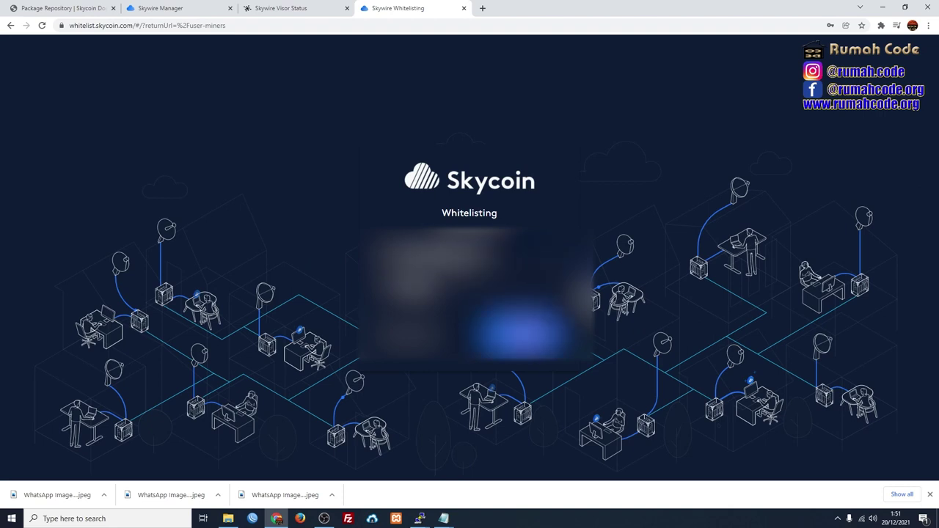
pyautogui.click(522, 315)
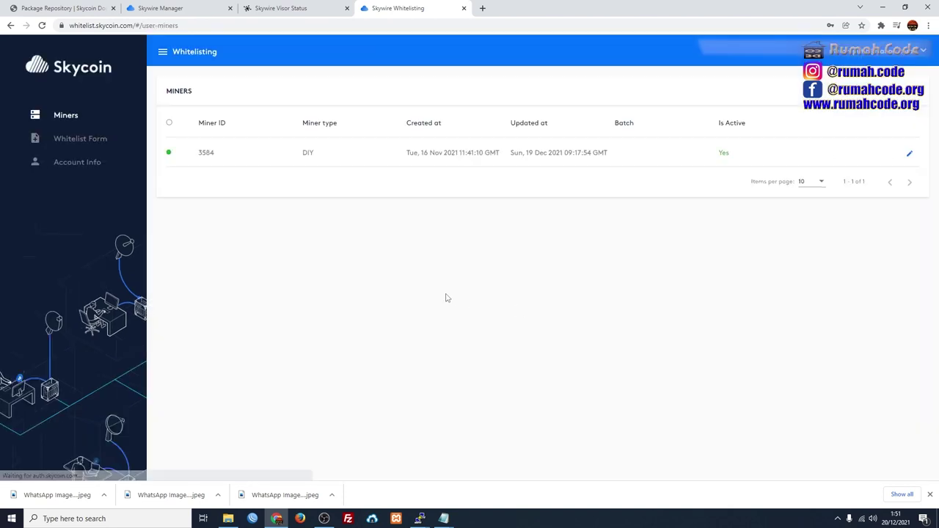
# Open the details of the existing DIY miner and review its node keys, uptime and images.
pyautogui.click(909, 154)
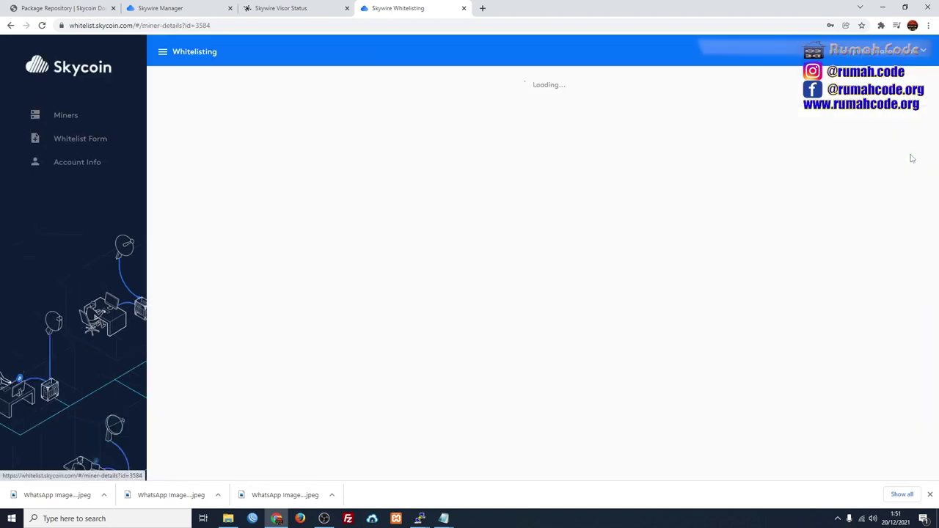
pyautogui.scroll(-6, 418, 304)
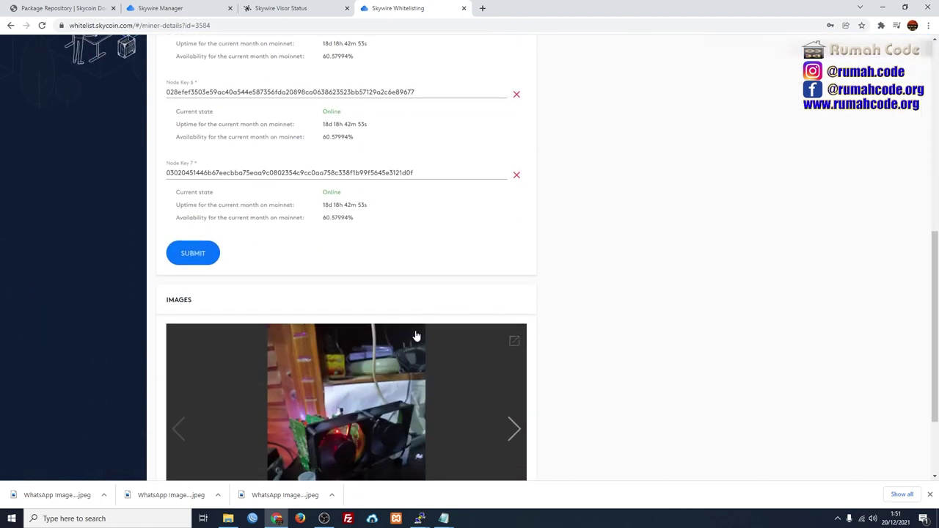
pyautogui.scroll(7, 558, 311)
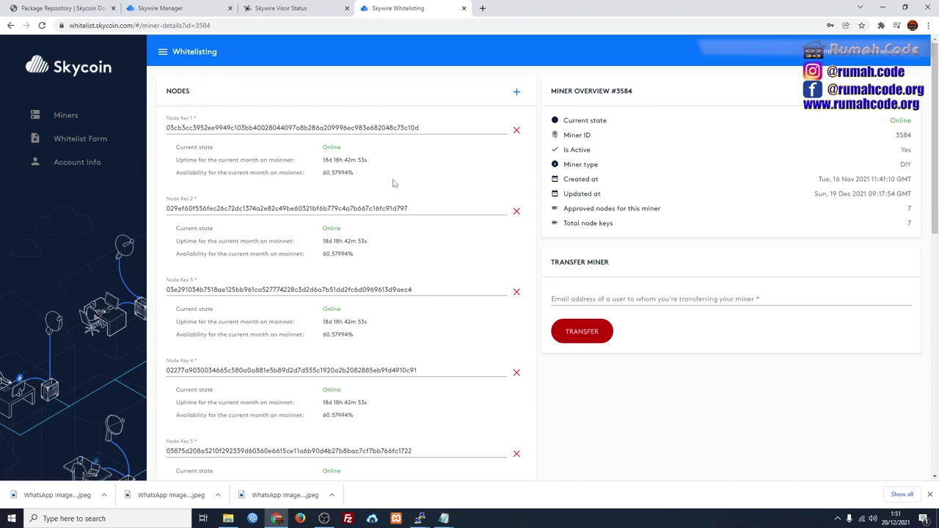
pyautogui.scroll(-4, 359, 254)
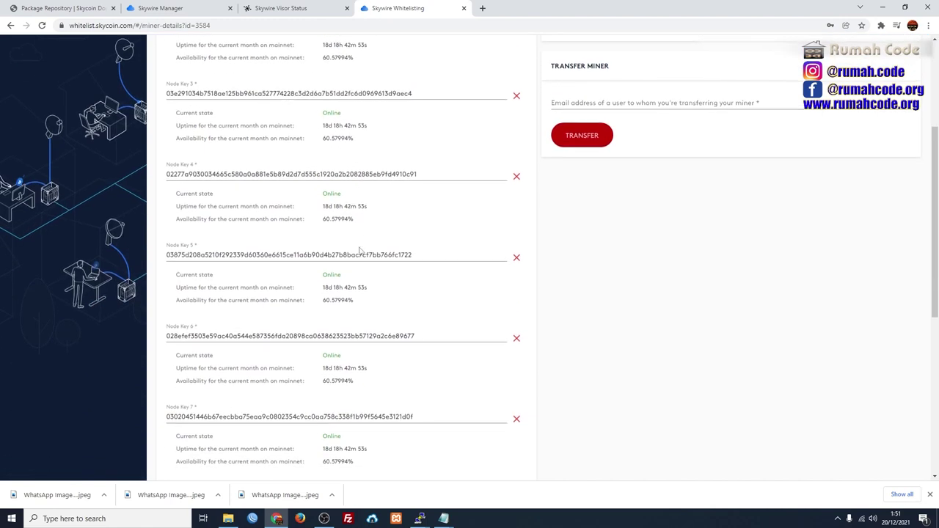
pyautogui.scroll(5, 358, 253)
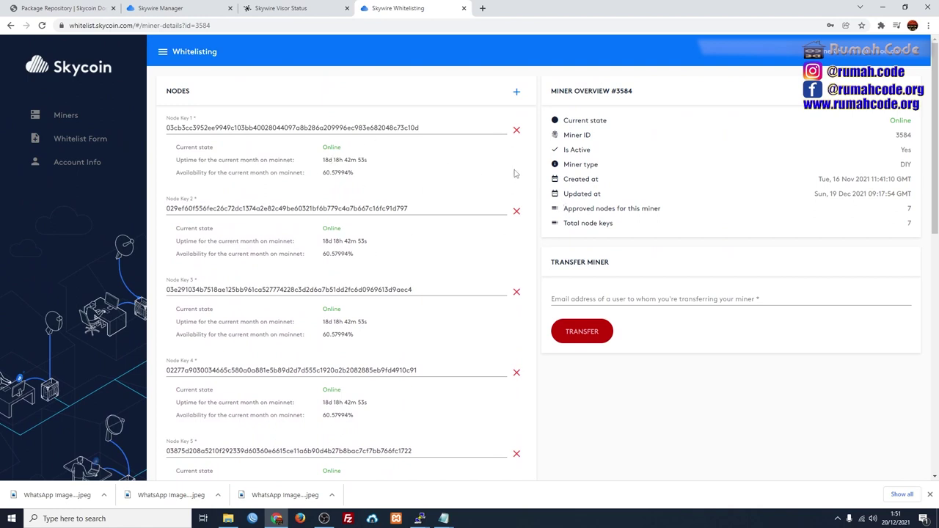
# In a new whitelist form, enter the public key of visor 10.10.1.211 as Node Key 1 and add a second node key field.
pyautogui.click(79, 143)
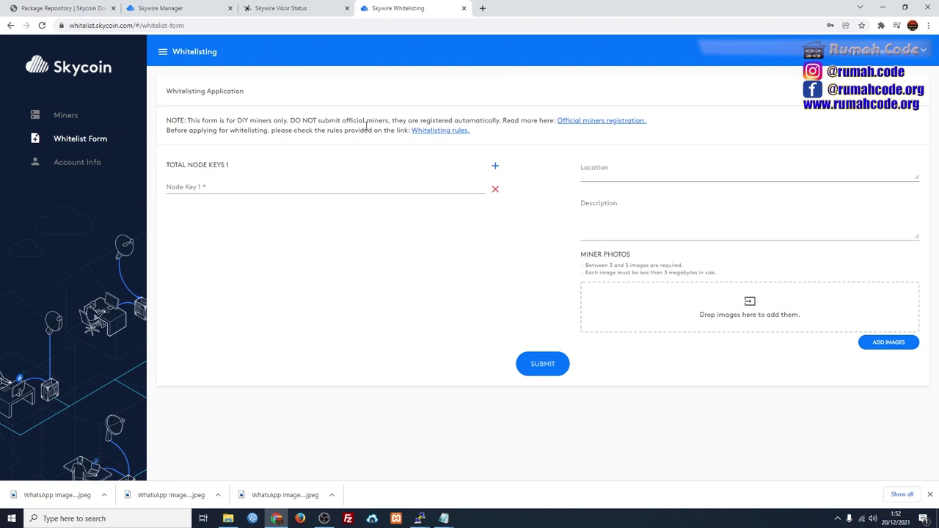
pyautogui.click(176, 8)
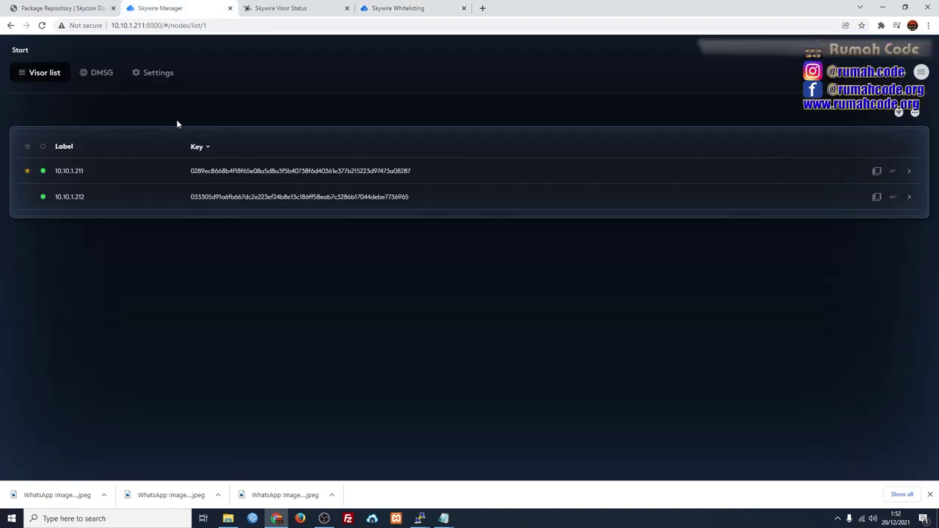
pyautogui.click(877, 173)
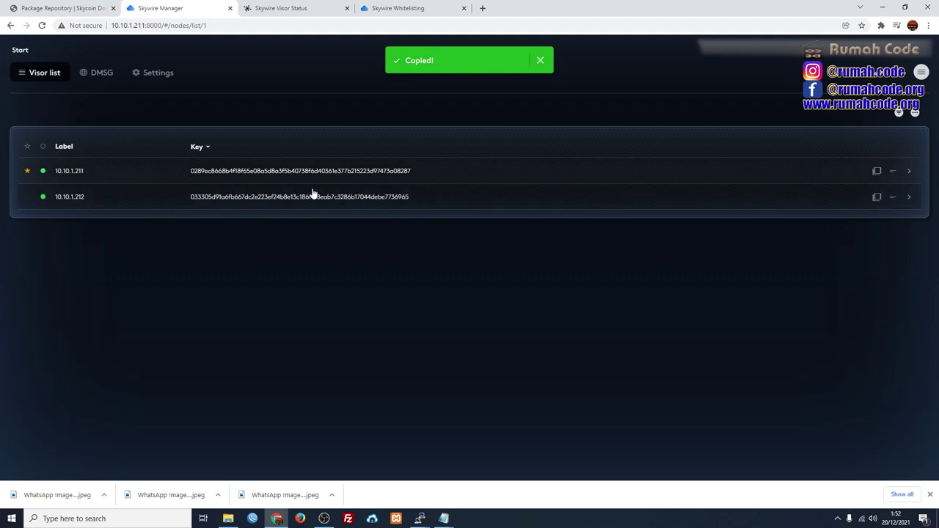
pyautogui.click(394, 8)
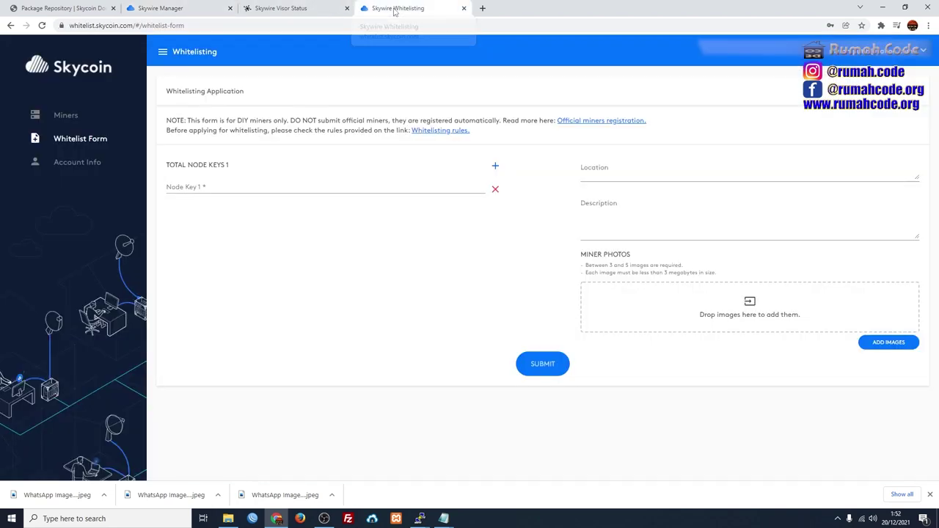
pyautogui.click(245, 188)
pyautogui.rightClick(245, 187)
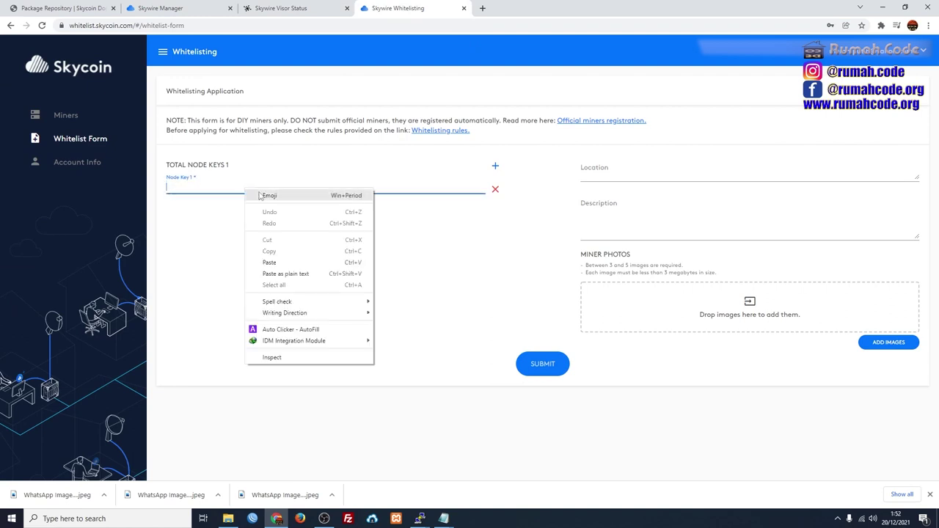
pyautogui.click(314, 273)
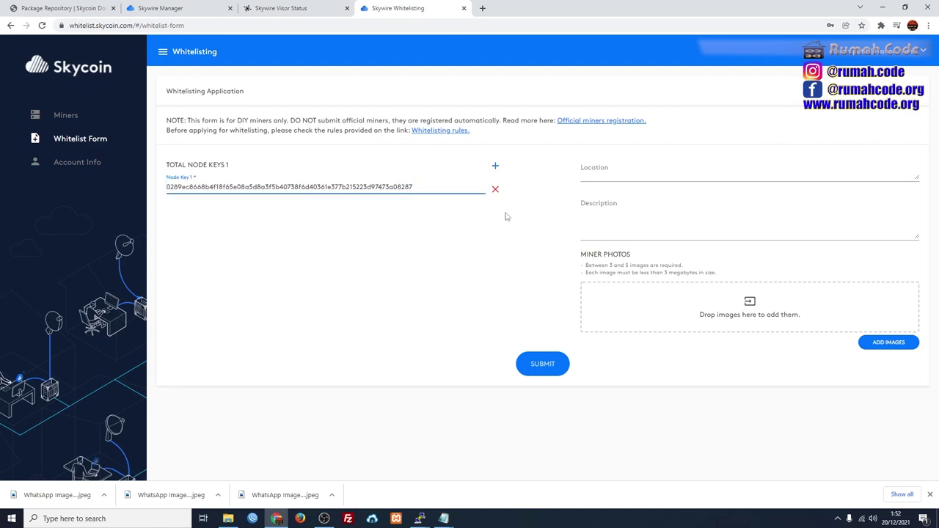
pyautogui.click(496, 168)
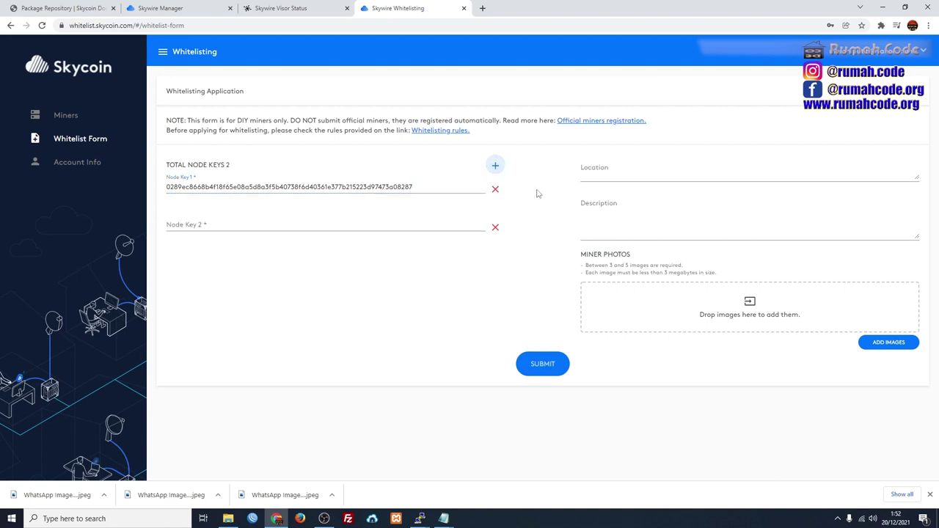
# Copy the public key of visor 10.10.1.212 from Skywire Manager and enter it as Node Key 2 in the whitelist form.
pyautogui.click(184, 6)
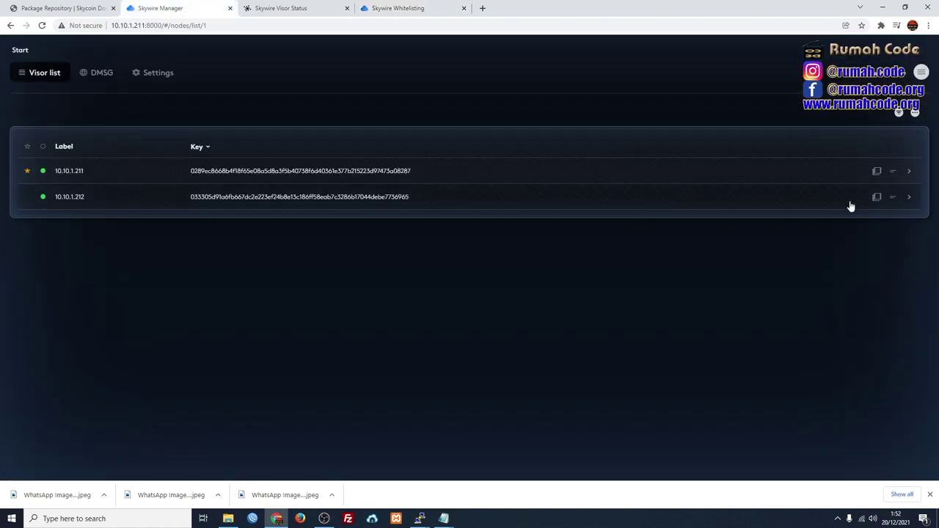
pyautogui.click(876, 198)
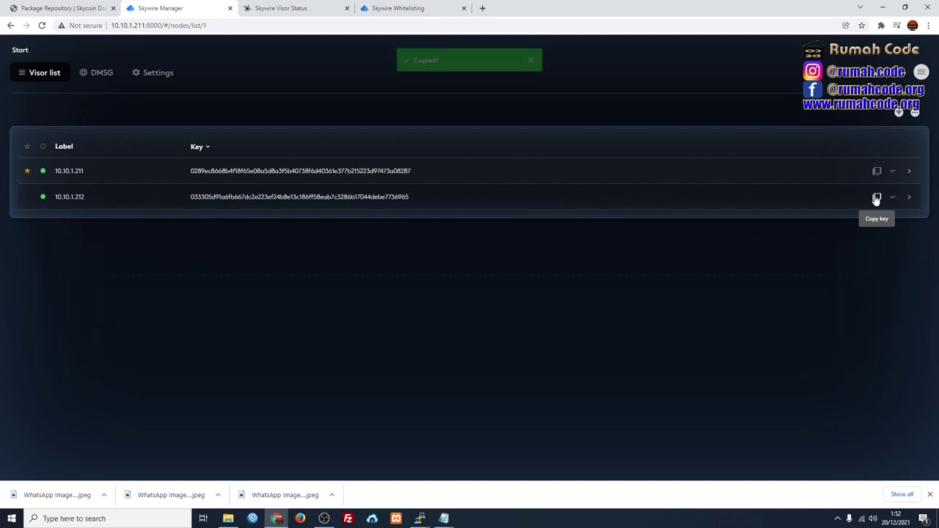
pyautogui.click(407, 8)
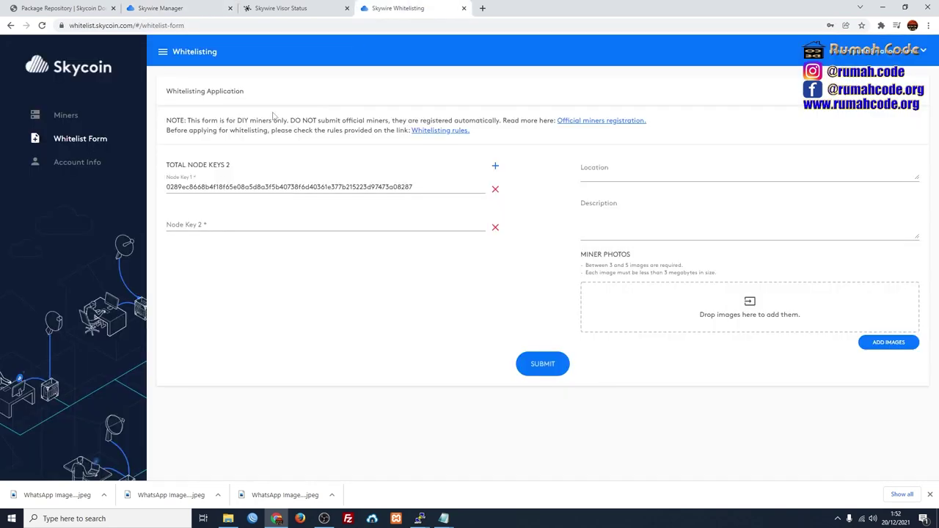
pyautogui.click(212, 223)
pyautogui.rightClick(214, 224)
pyautogui.click(242, 297)
# Set the location to "Bandung - Indonesia" and fill in a three-line description containing "Mining Ke dua" and a line for each node.
pyautogui.click(628, 173)
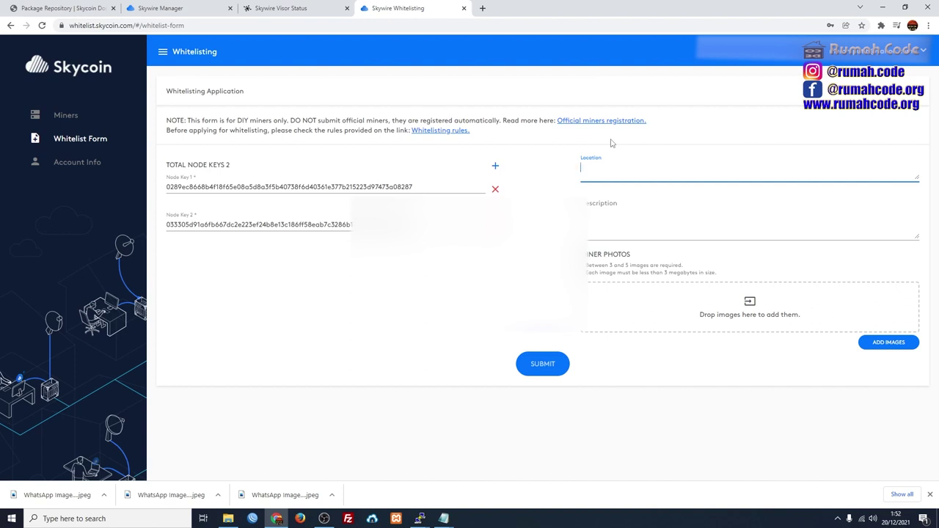
pyautogui.write('Bandung - Indonesia')
pyautogui.click(607, 215)
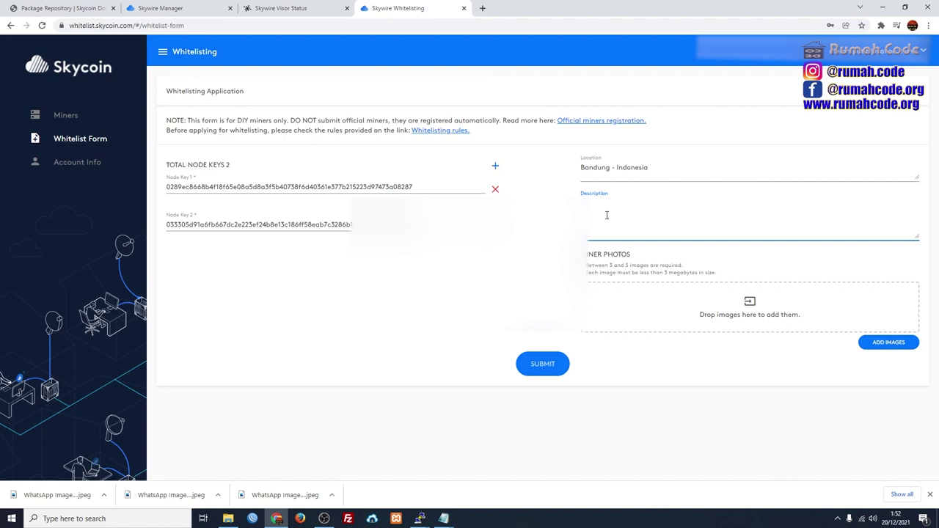
pyautogui.write('asd')
pyautogui.press('BackSpace')
pyautogui.press('BackSpace')
pyautogui.press('BackSpace')
pyautogui.write('S1')
pyautogui.press('Return')
pyautogui.write('B Mining Ke dua')
pyautogui.doubleClick(609, 265)
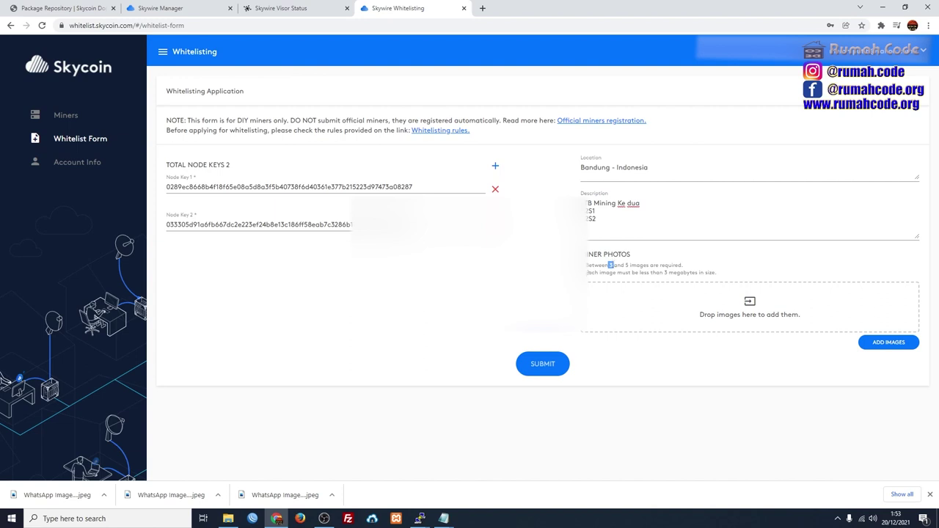
pyautogui.click(644, 264)
pyautogui.doubleClick(627, 265)
pyautogui.click(656, 266)
# Add the three "WhatsApp Image 2021-12-20 at 01.47.39" JPEG files from the Desktop as miner photos and submit the whitelisting application.
pyautogui.click(883, 347)
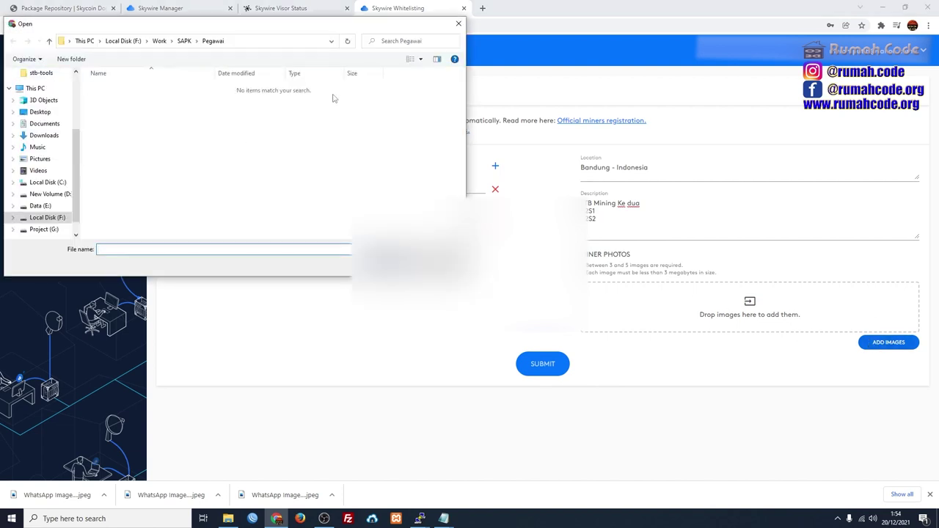
pyautogui.click(57, 113)
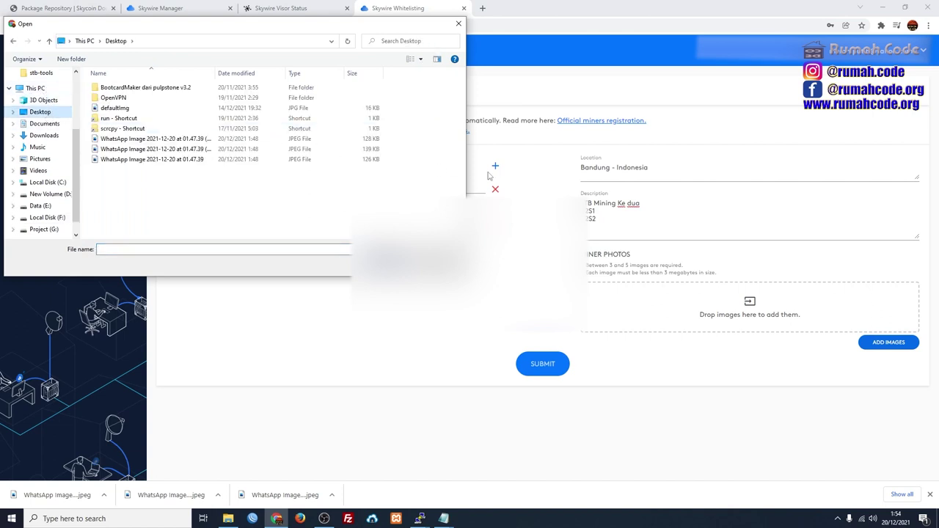
pyautogui.moveTo(164, 191); pyautogui.dragTo(171, 140)
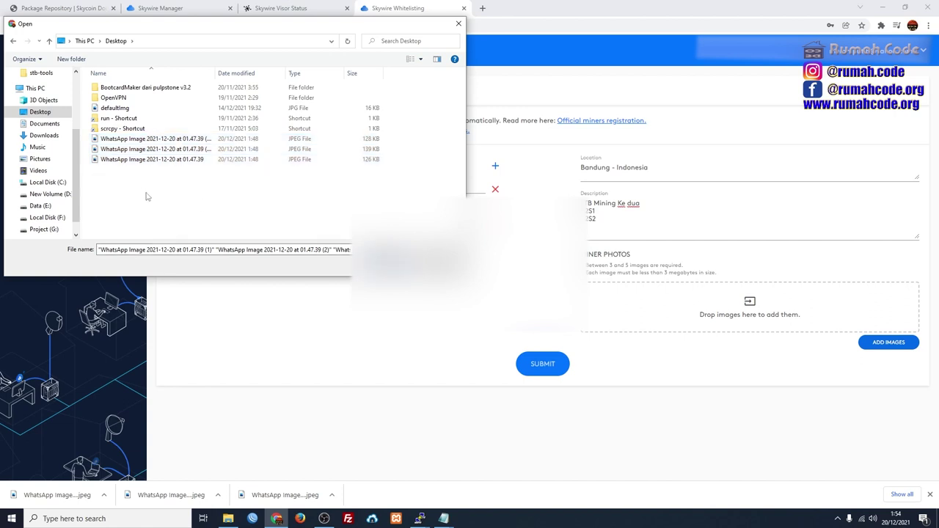
pyautogui.moveTo(149, 195); pyautogui.dragTo(150, 138)
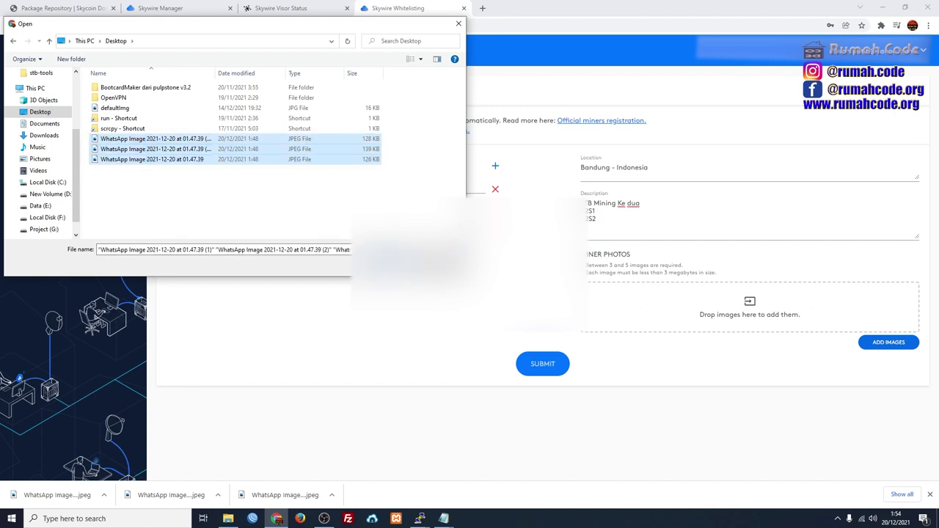
pyautogui.press('Return')
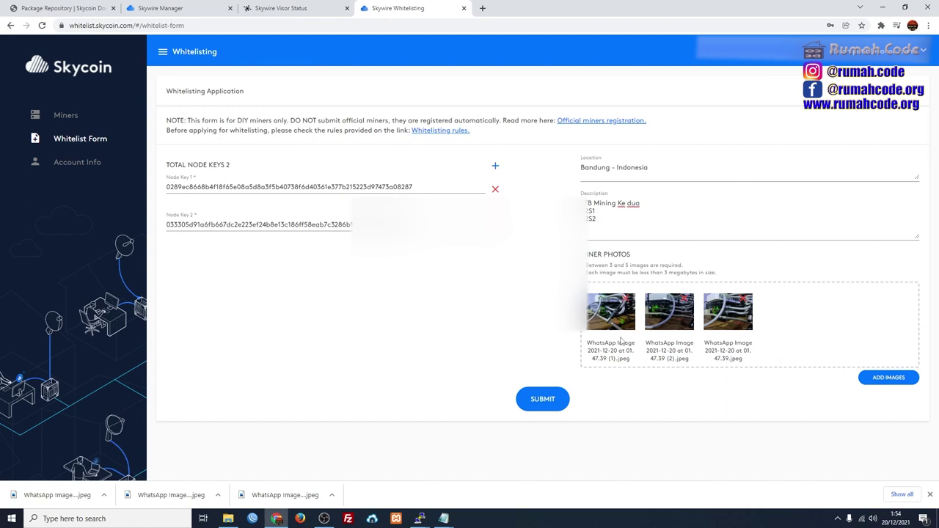
pyautogui.click(551, 400)
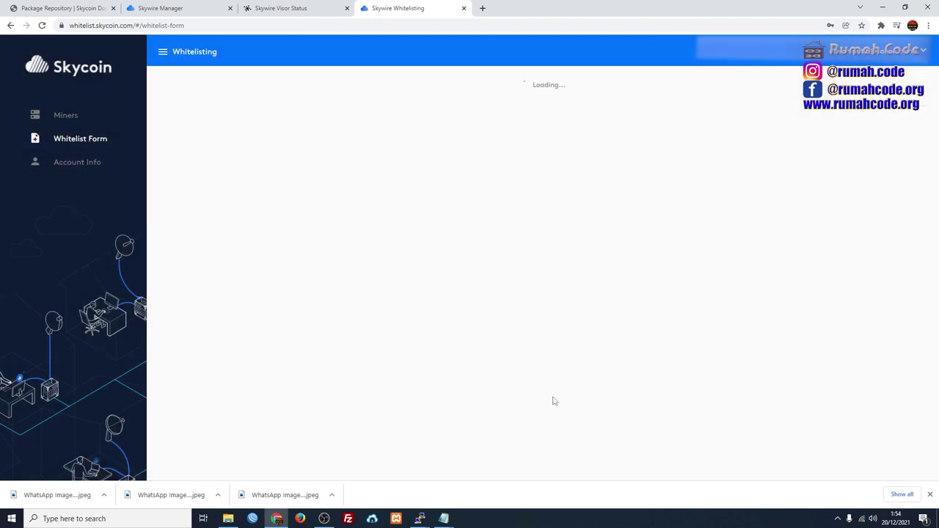